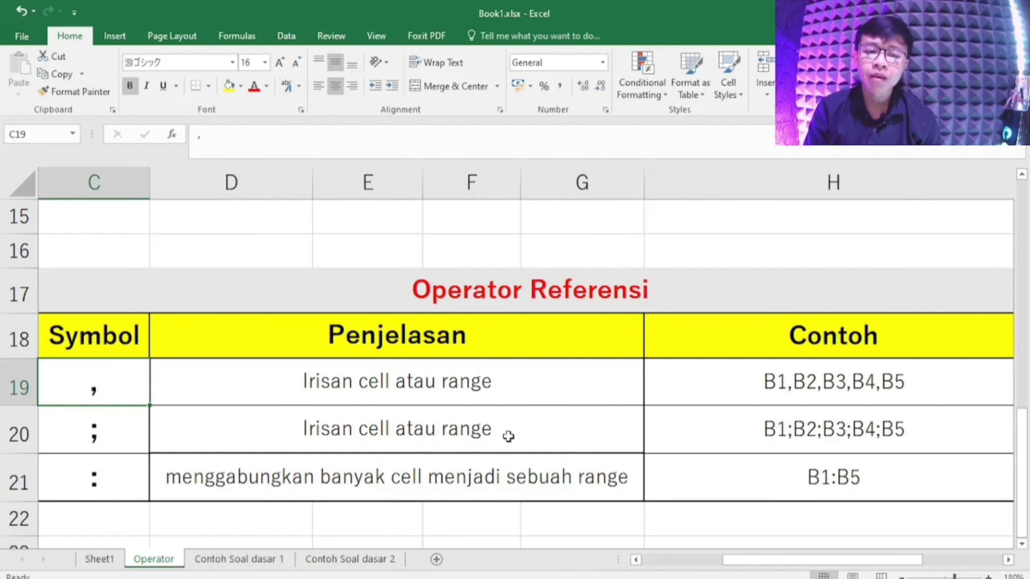
Review the comma and semicolon operators in C19 and C20 and the comma example in H19.
{"action": "left_click", "coordinate": [121, 421]}
{"action": "left_click", "coordinate": [117, 385]}
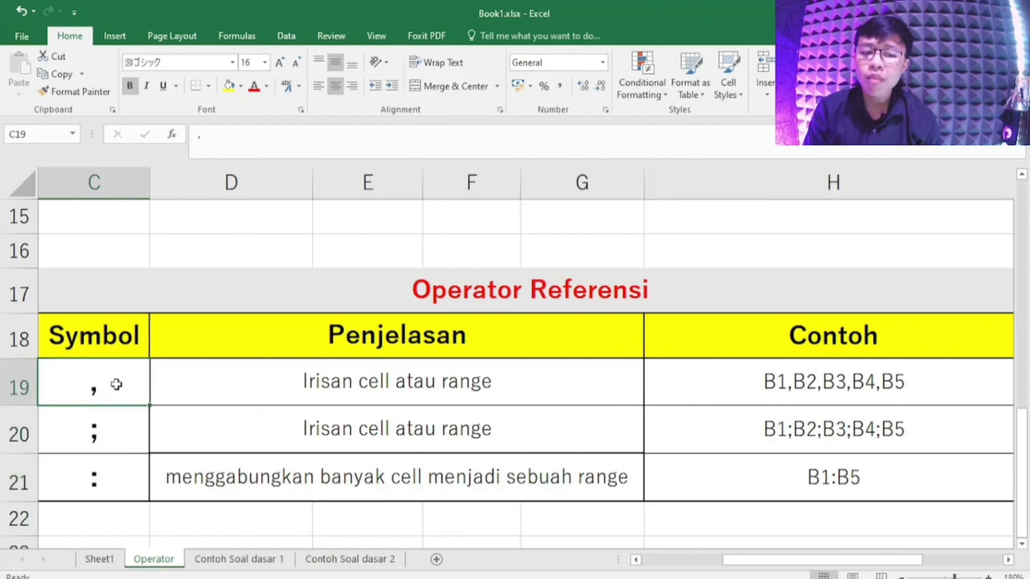
{"action": "left_click", "coordinate": [96, 432]}
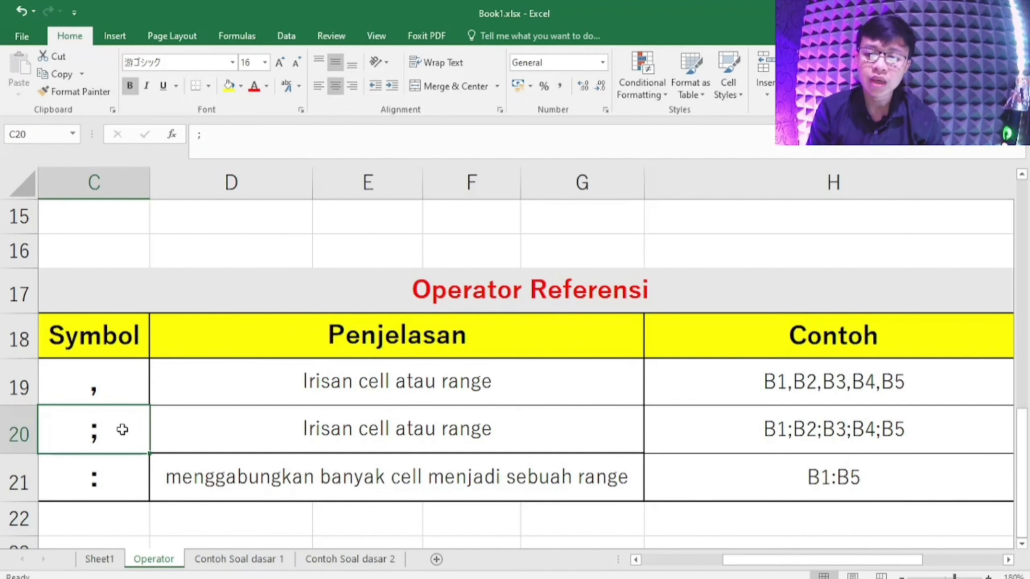
{"action": "left_click", "coordinate": [767, 387]}
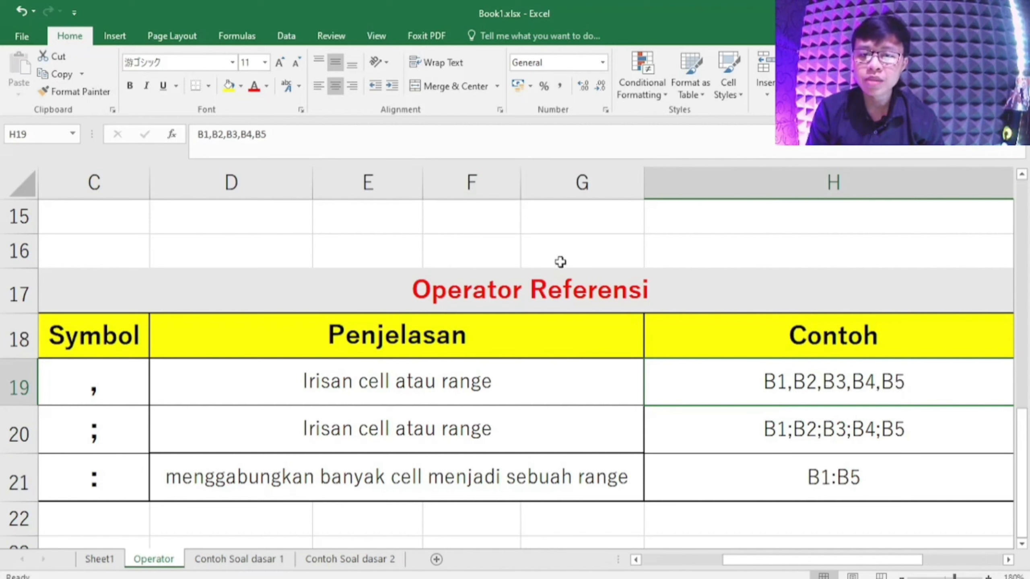
Try to enter the comma-separated formula =c15,d15,e15 in cell G15.
{"action": "left_click", "coordinate": [562, 219]}
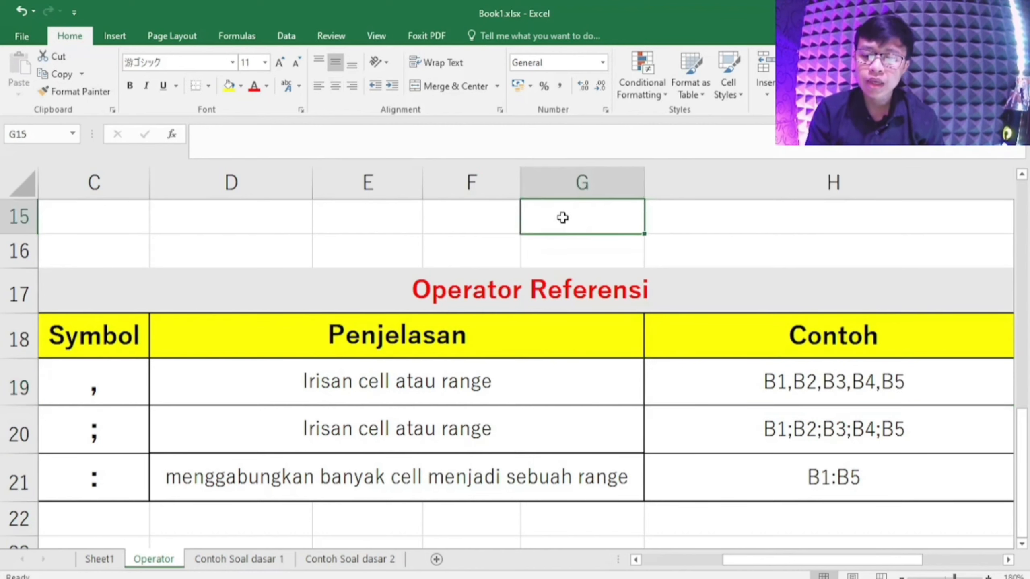
{"action": "type", "text": "="}
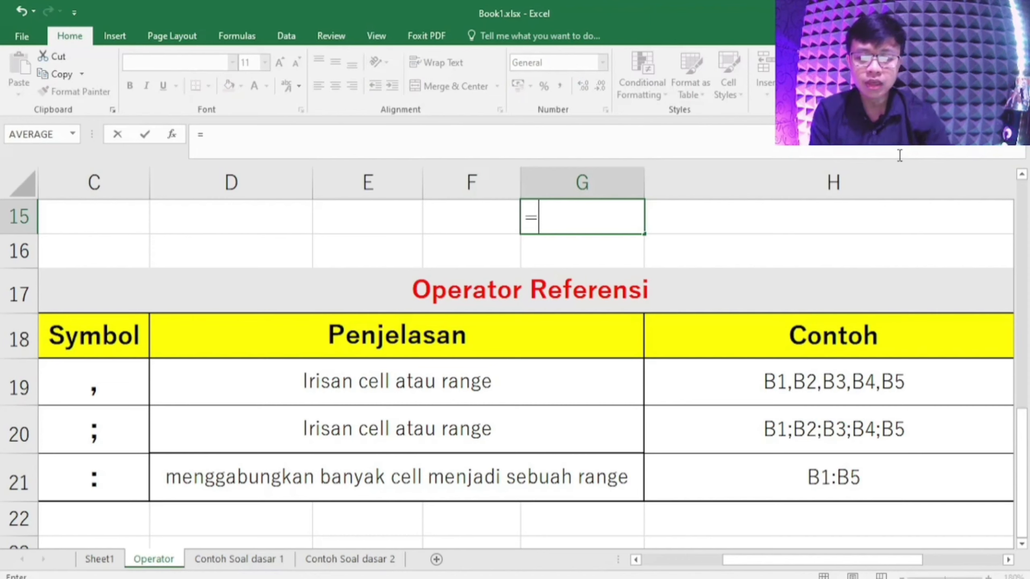
{"action": "type", "text": "c"}
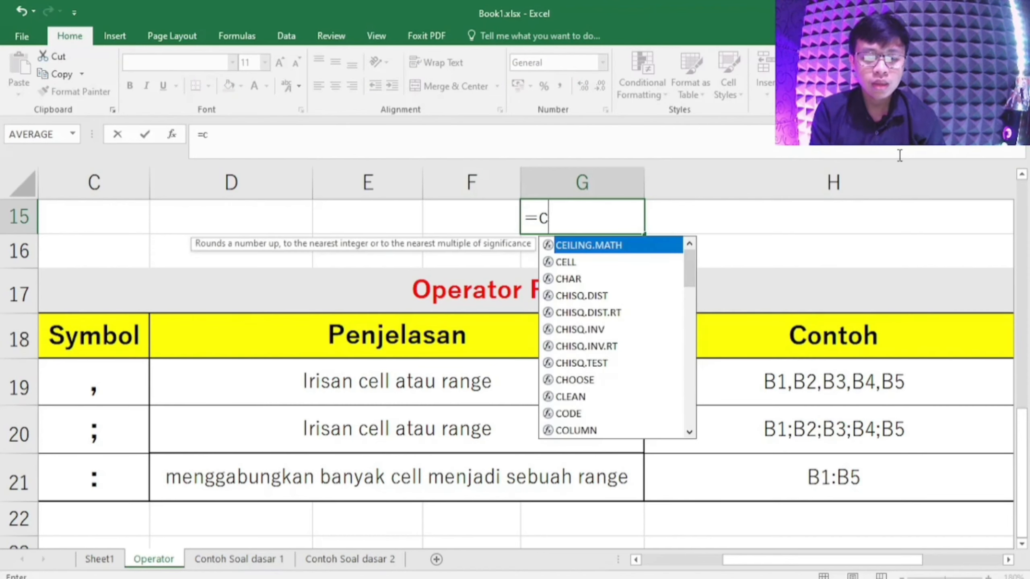
{"action": "type", "text": "15"}
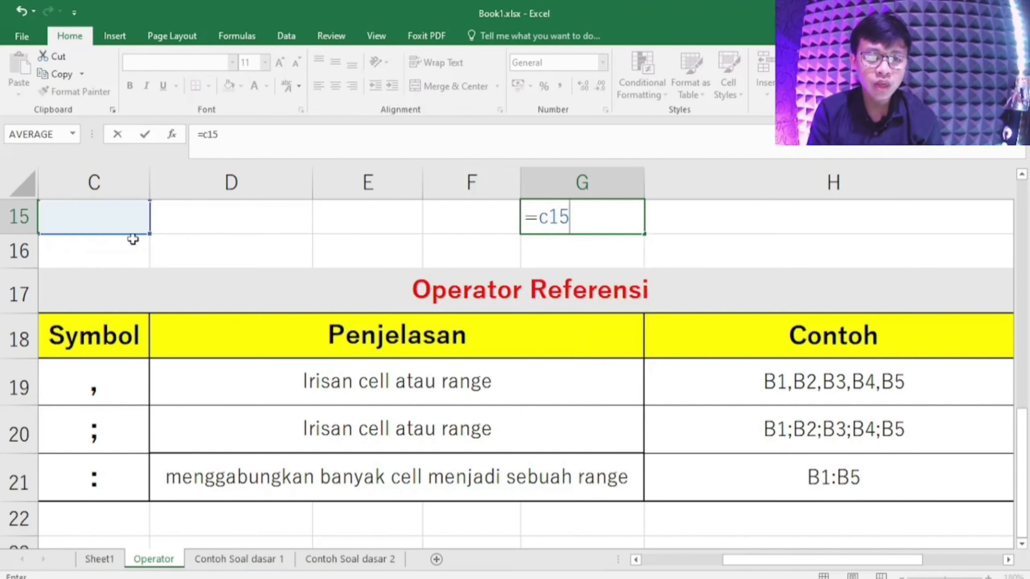
{"action": "left_click_drag", "start_coordinate": [1022, 485], "coordinate": [1023, 465]}
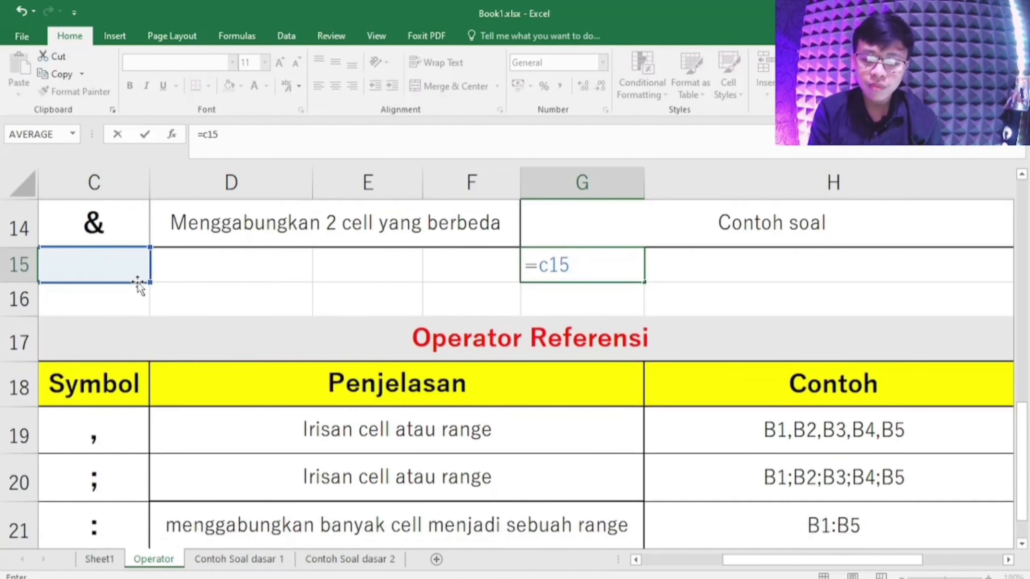
{"action": "type", "text": ","}
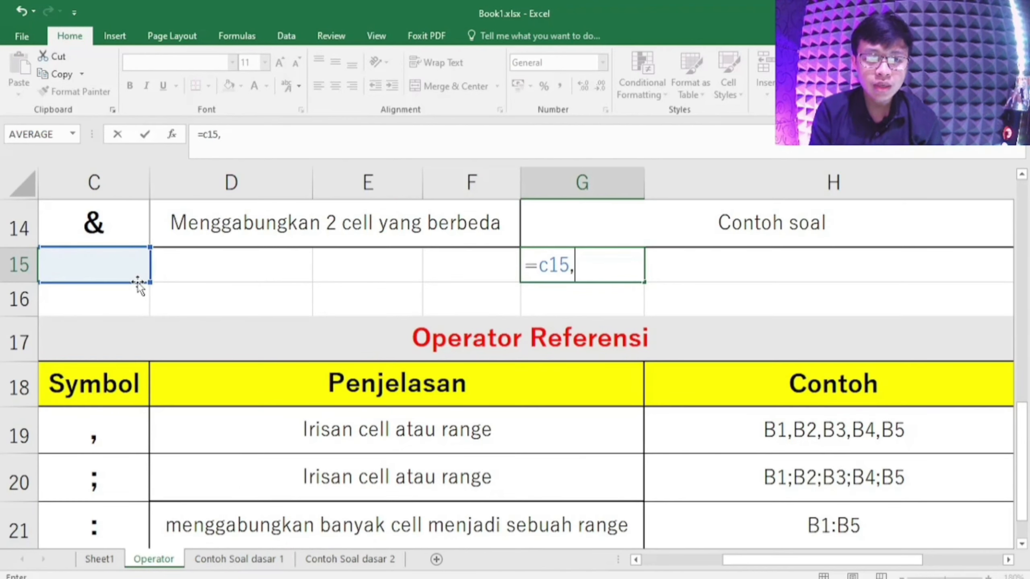
{"action": "type", "text": "d"}
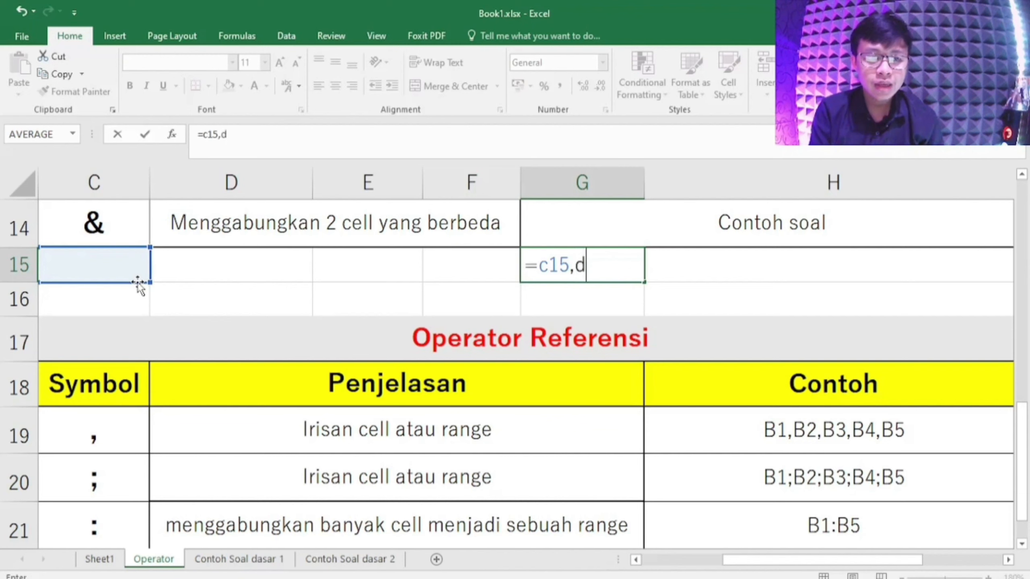
{"action": "type", "text": "15,"}
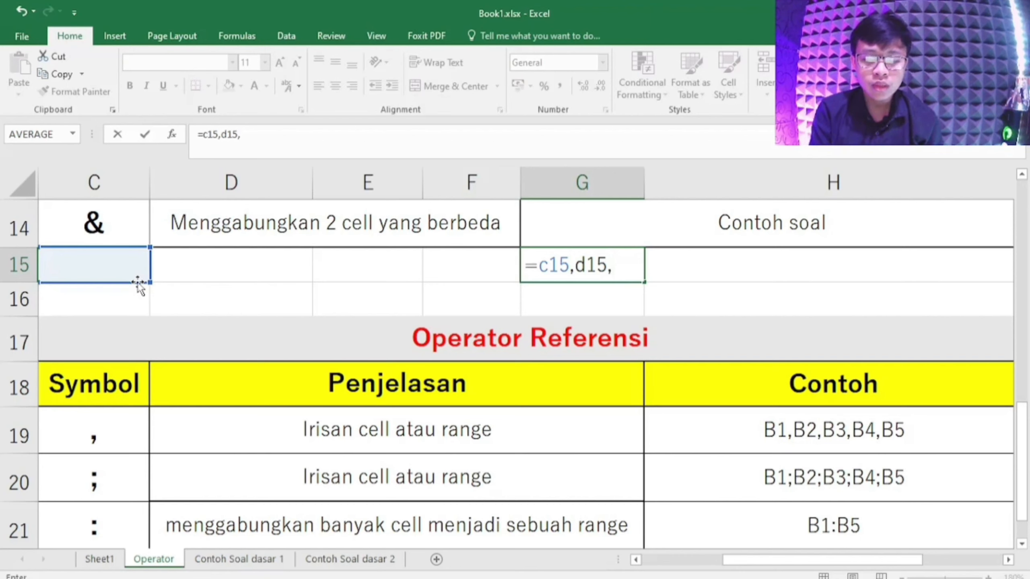
{"action": "type", "text": "e"}
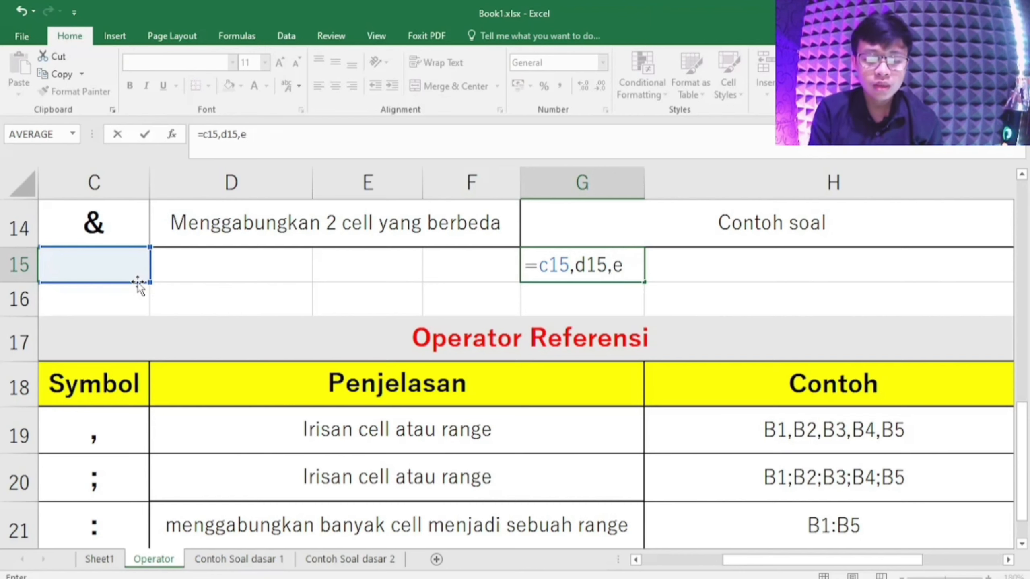
{"action": "type", "text": "15"}
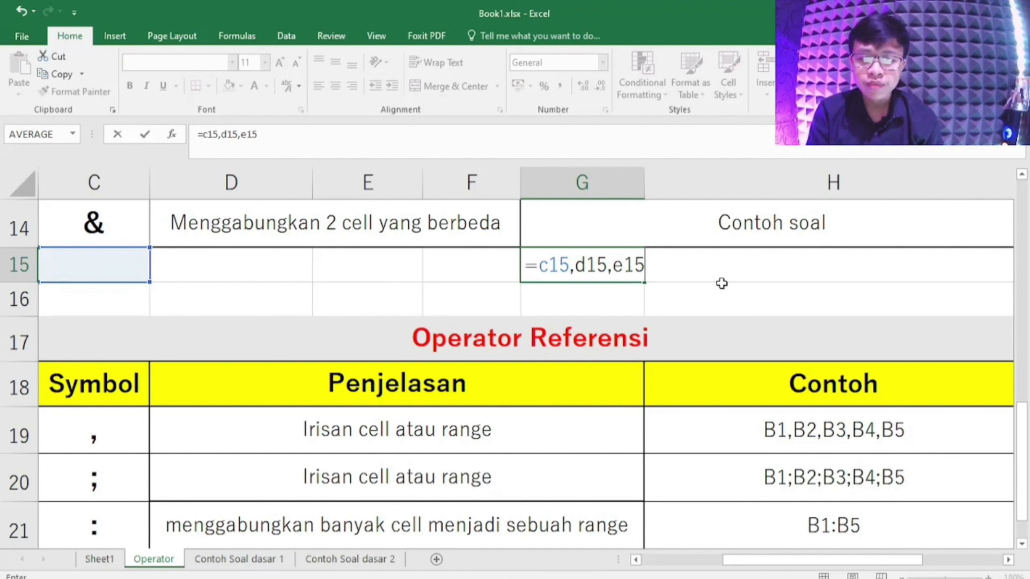
{"action": "key", "text": "Return"}
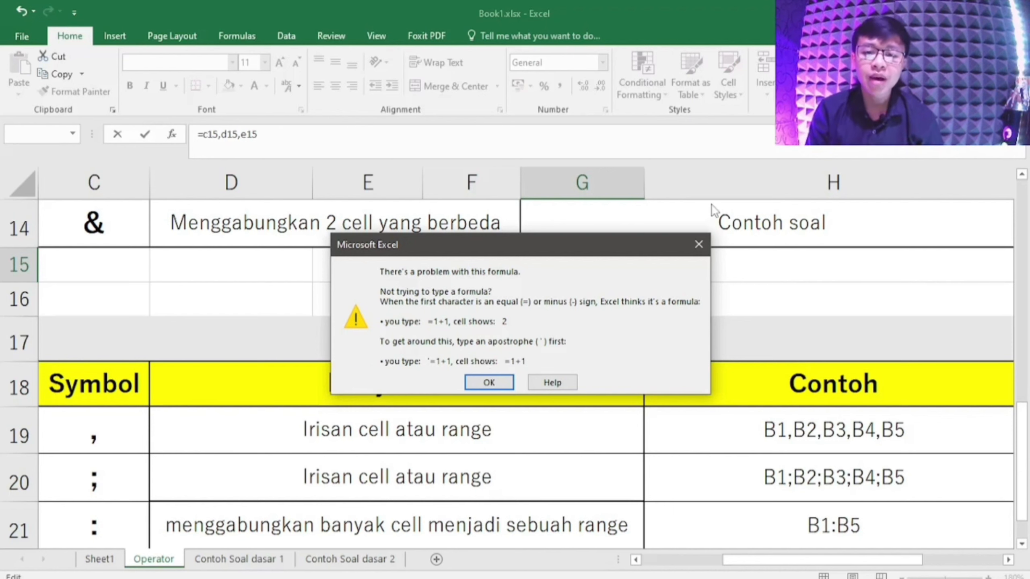
{"action": "left_click", "coordinate": [471, 385]}
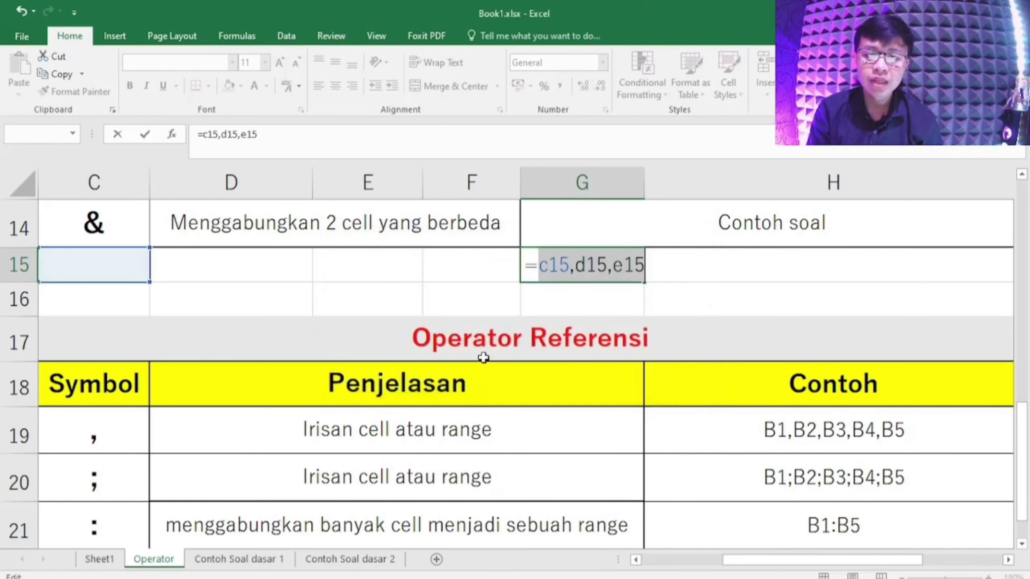
Try once more to commit the unchanged comma-separated formula in cell G15.
{"action": "left_click", "coordinate": [579, 275]}
{"action": "left_click", "coordinate": [650, 266]}
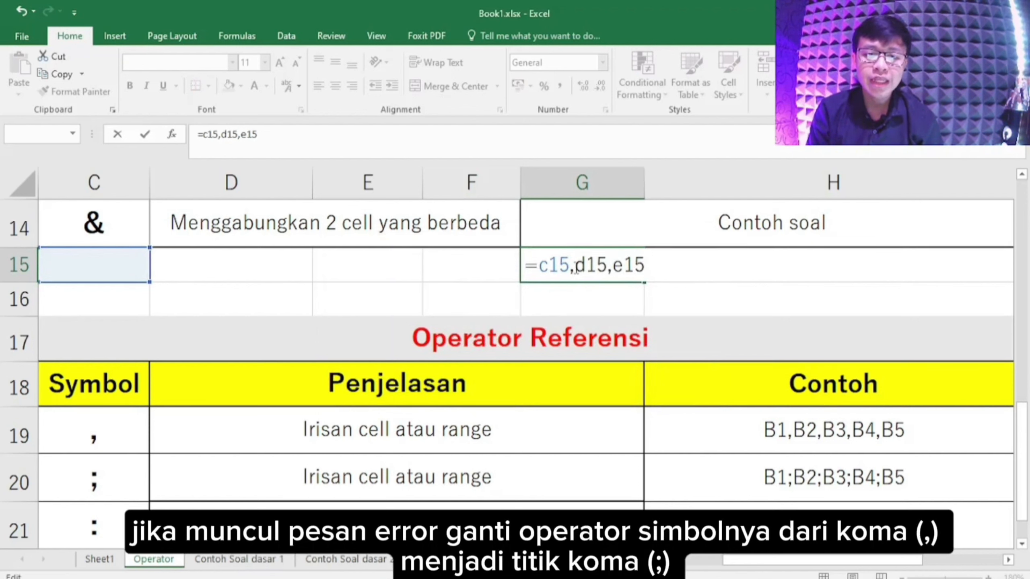
{"action": "left_click_drag", "start_coordinate": [576, 268], "coordinate": [640, 271]}
{"action": "double_click", "coordinate": [655, 271]}
{"action": "left_click", "coordinate": [656, 271]}
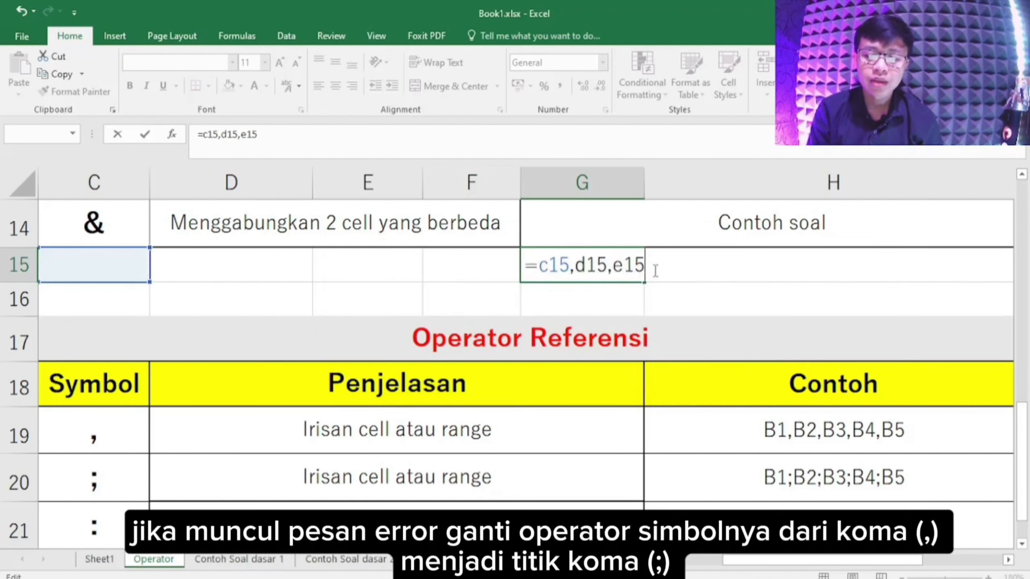
{"action": "key", "text": "Return"}
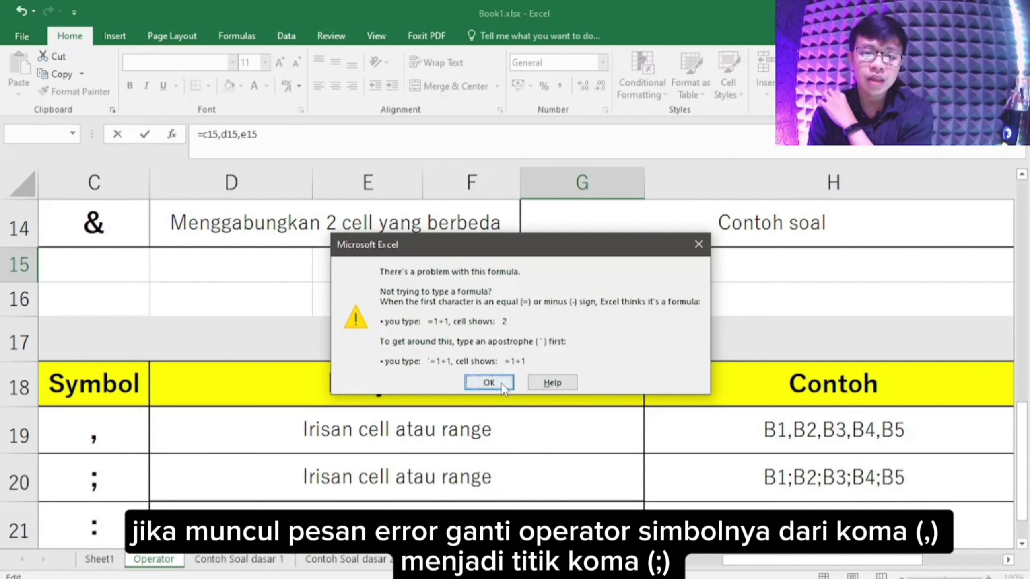
{"action": "left_click", "coordinate": [488, 383]}
Rewrite the formula in G15 with semicolons as separators, as =c15;d15;e15.
{"action": "left_click", "coordinate": [575, 266]}
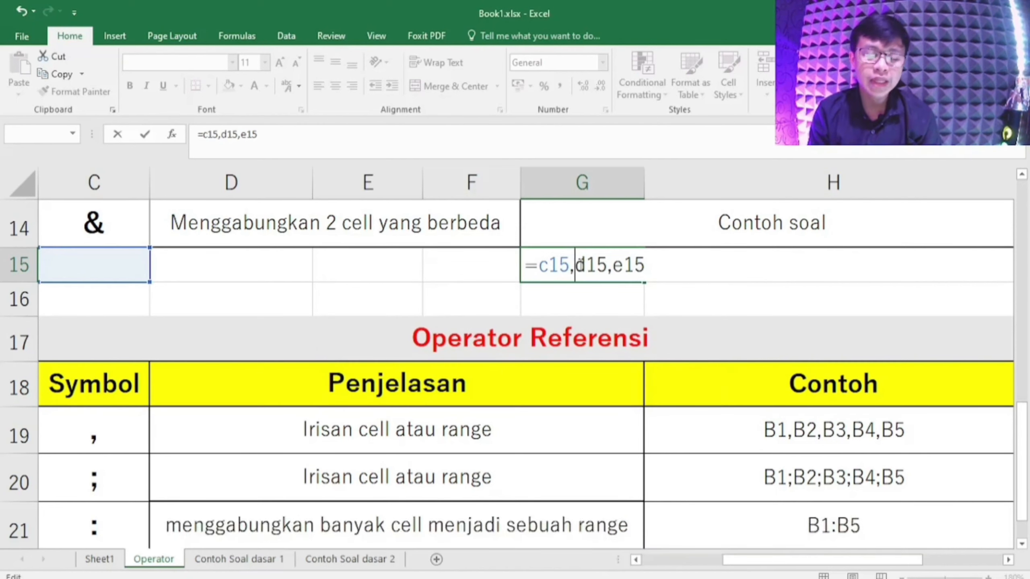
{"action": "left_click", "coordinate": [662, 267]}
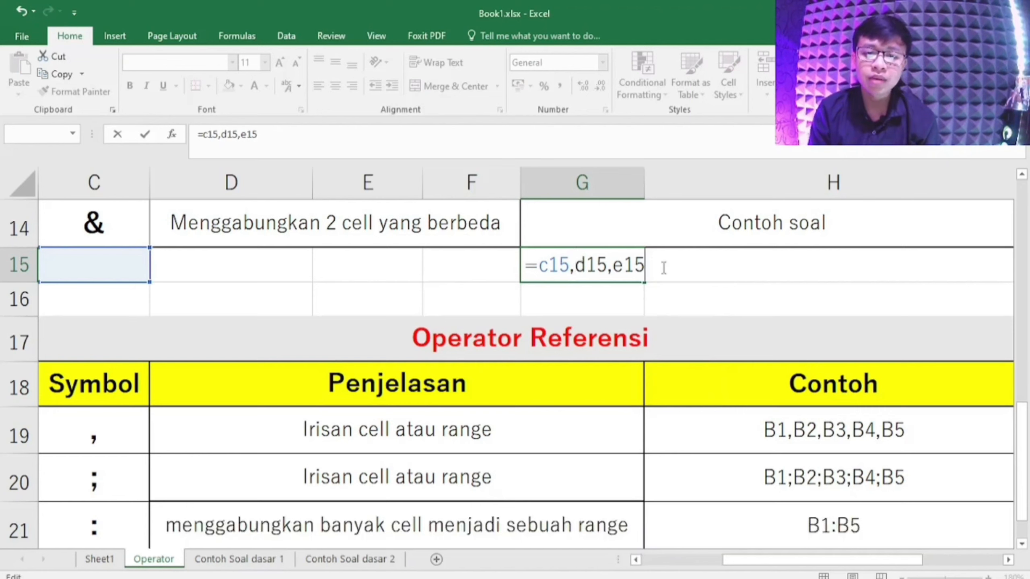
{"action": "key", "text": "BackSpace"}
{"action": "key", "text": "BackSpace"}
{"action": "key", "text": "BackSpace"}
{"action": "key", "text": "BackSpace"}
{"action": "key", "text": "BackSpace"}
{"action": "key", "text": "BackSpace"}
{"action": "key", "text": "BackSpace"}
{"action": "key", "text": "BackSpace"}
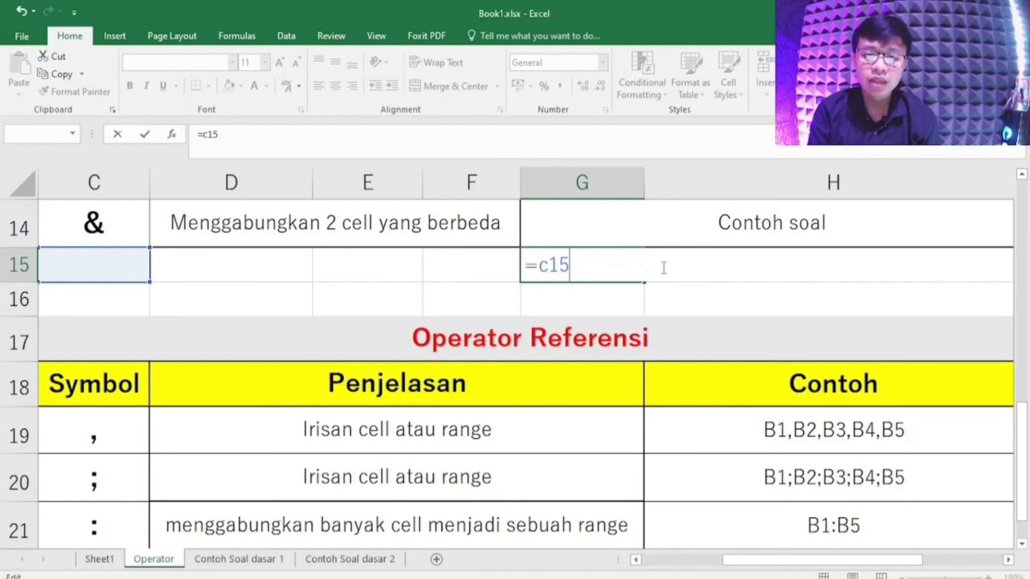
{"action": "type", "text": ";"}
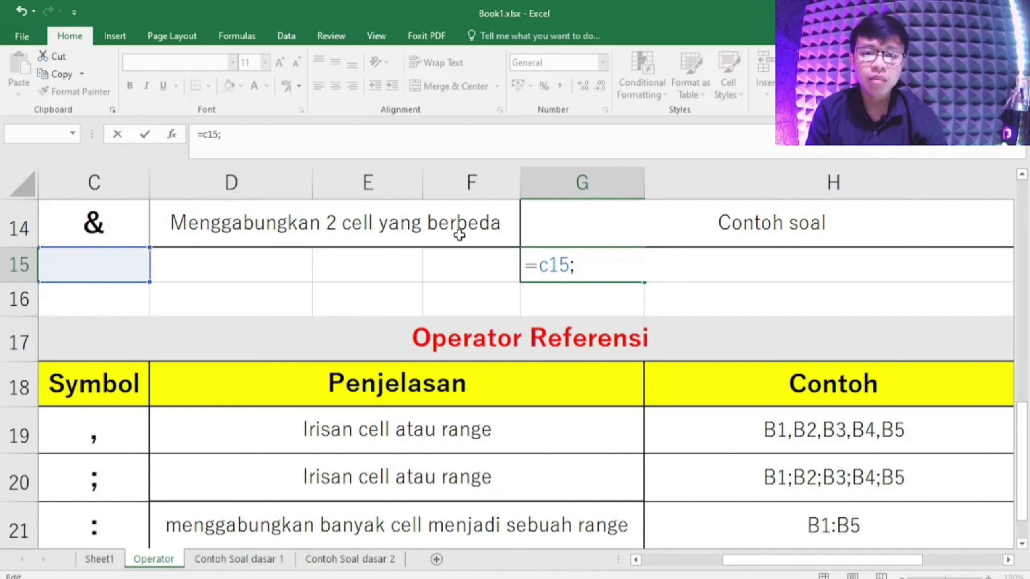
{"action": "type", "text": "d15"}
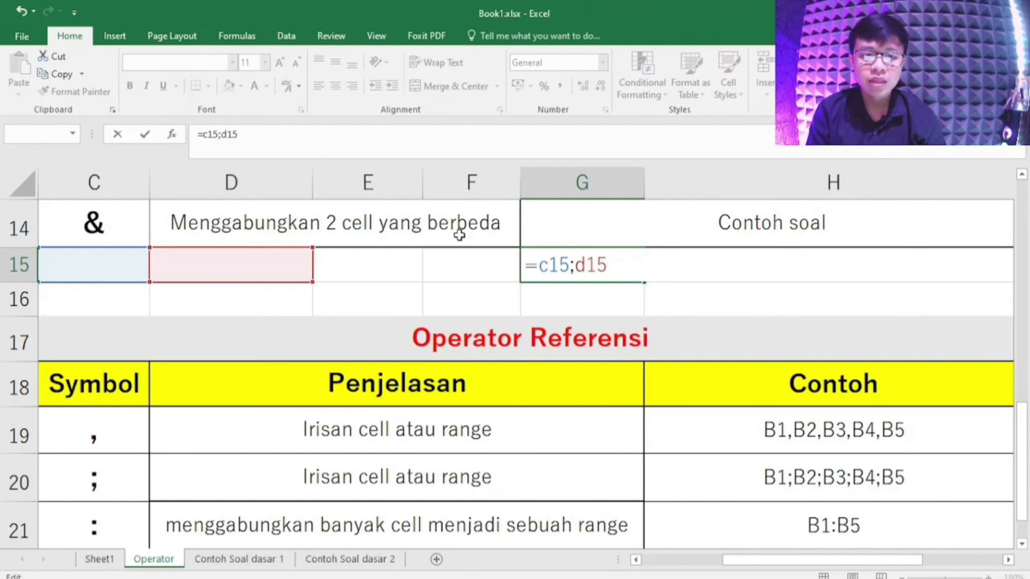
{"action": "type", "text": ";"}
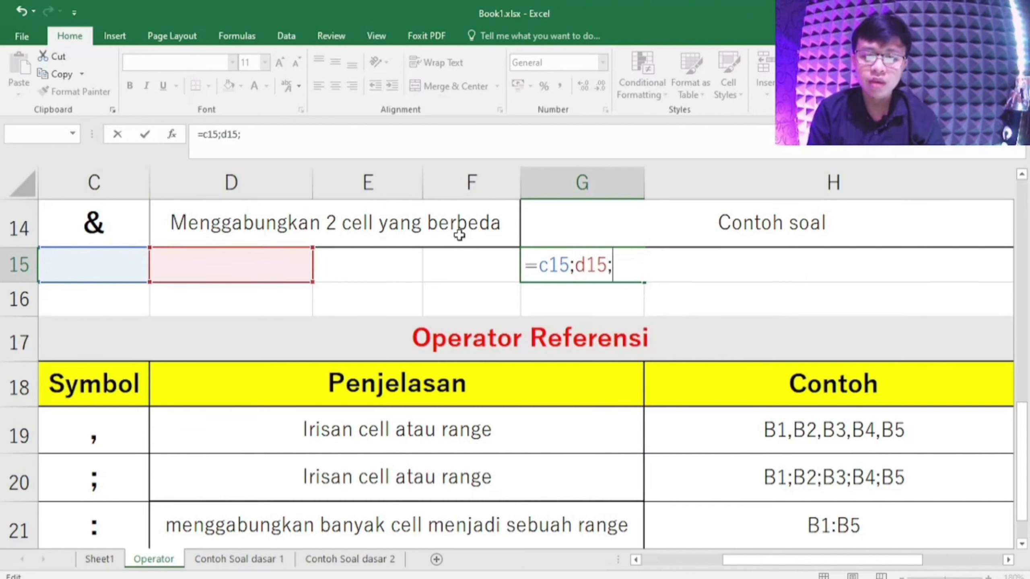
{"action": "type", "text": "e"}
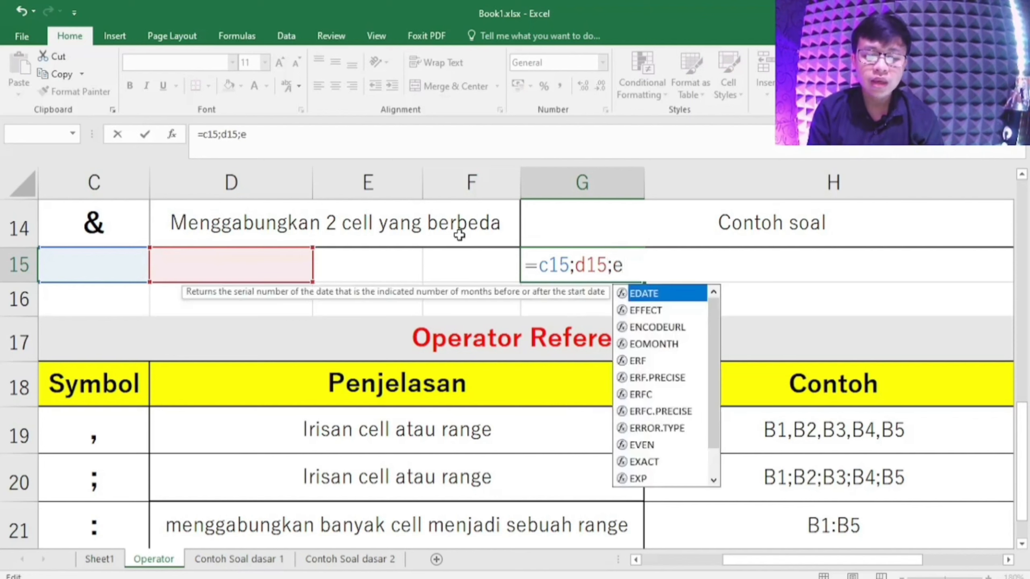
{"action": "type", "text": "15"}
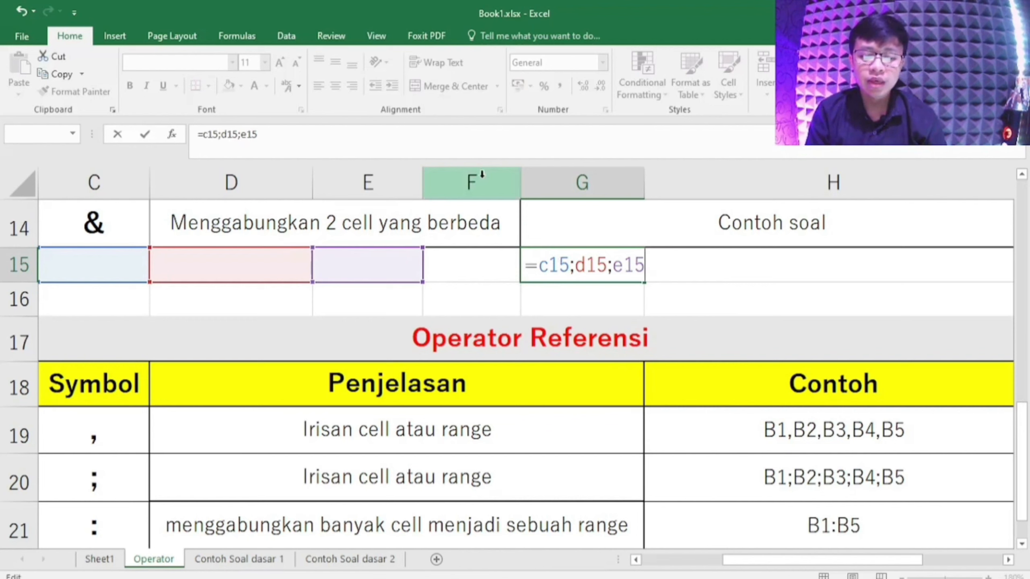
Extend the G15 formula with F15 as a fourth reference, making it =c15;d15;e15;f15.
{"action": "type", "text": "f15"}
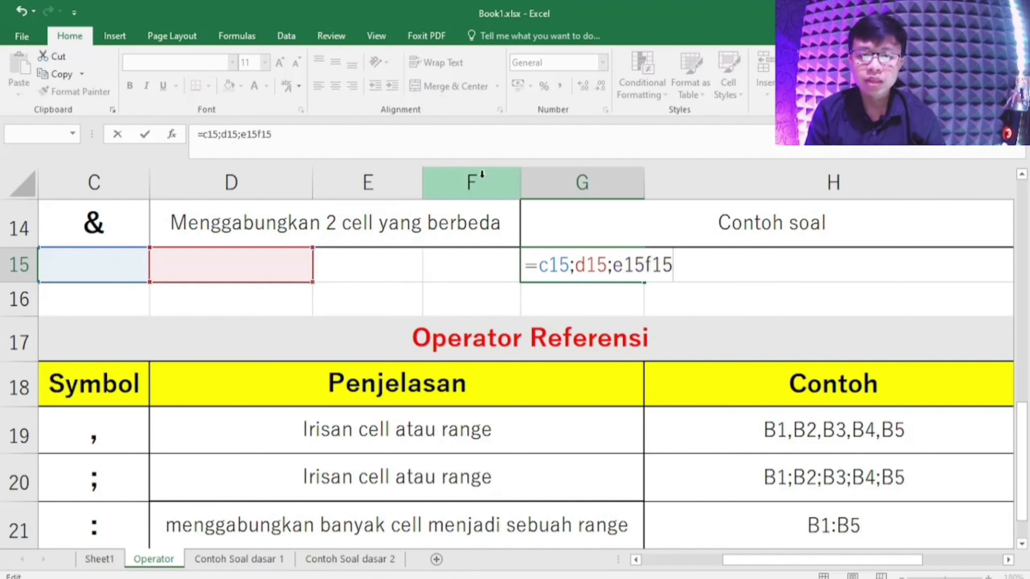
{"action": "key", "text": "BackSpace"}
{"action": "key", "text": "BackSpace"}
{"action": "key", "text": "BackSpace"}
{"action": "type", "text": ";"}
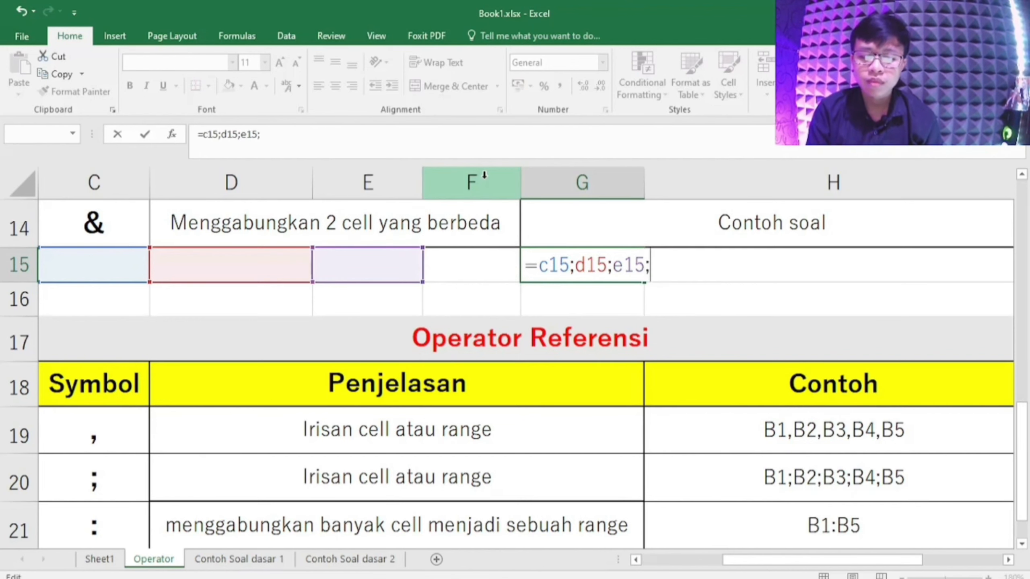
{"action": "type", "text": "f15"}
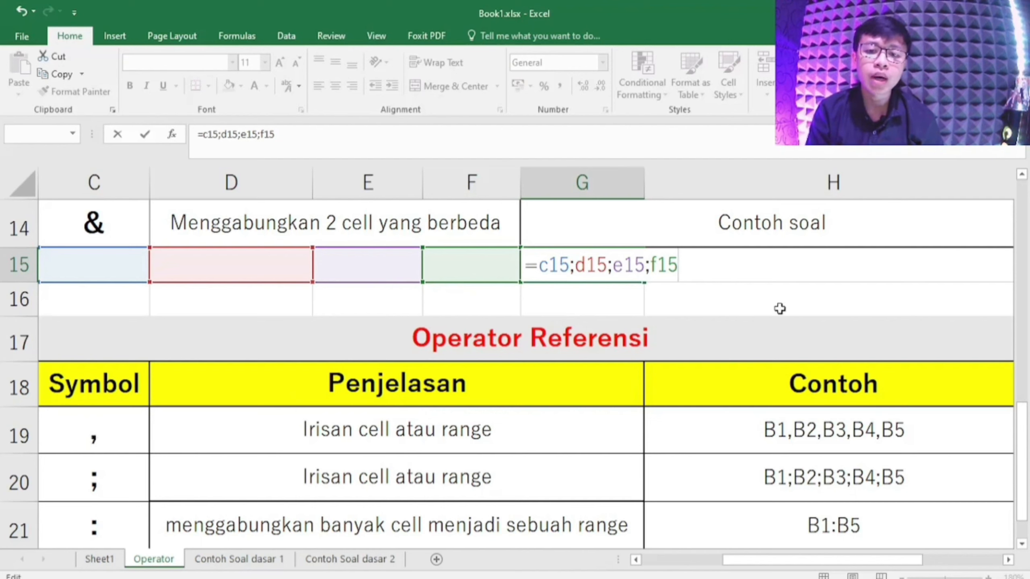
Discard the semicolon formula from G15 and leave the cell empty.
{"action": "key", "text": "BackSpace"}
{"action": "key", "text": "BackSpace"}
{"action": "key", "text": "BackSpace"}
{"action": "key", "text": "BackSpace"}
{"action": "key", "text": "BackSpace"}
{"action": "key", "text": "BackSpace"}
{"action": "key", "text": "BackSpace"}
{"action": "key", "text": "BackSpace"}
{"action": "key", "text": "BackSpace"}
{"action": "key", "text": "BackSpace"}
{"action": "key", "text": "BackSpace"}
{"action": "key", "text": "BackSpace"}
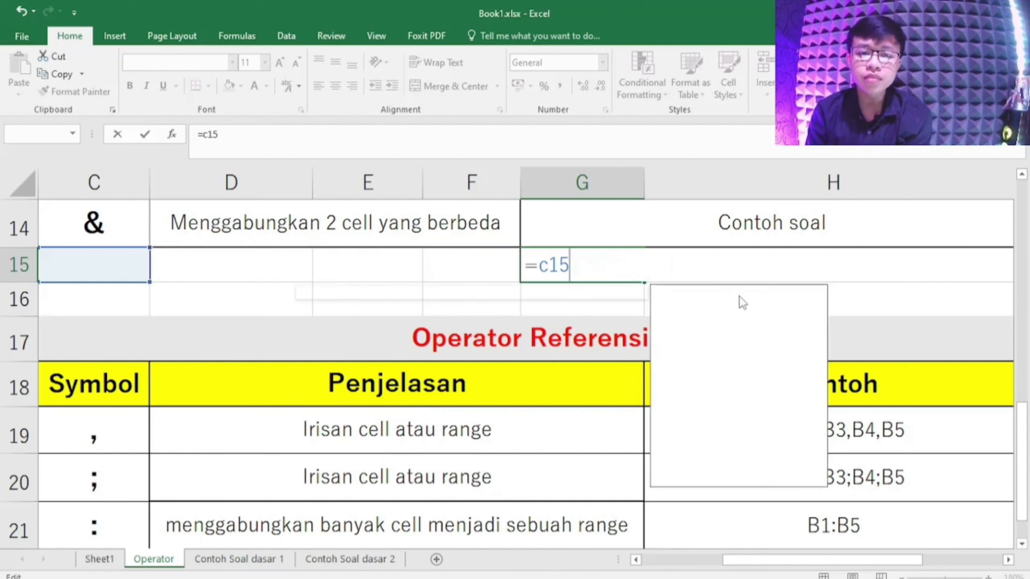
{"action": "key", "text": "Escape"}
{"action": "left_click", "coordinate": [724, 310]}
{"action": "left_click", "coordinate": [556, 264]}
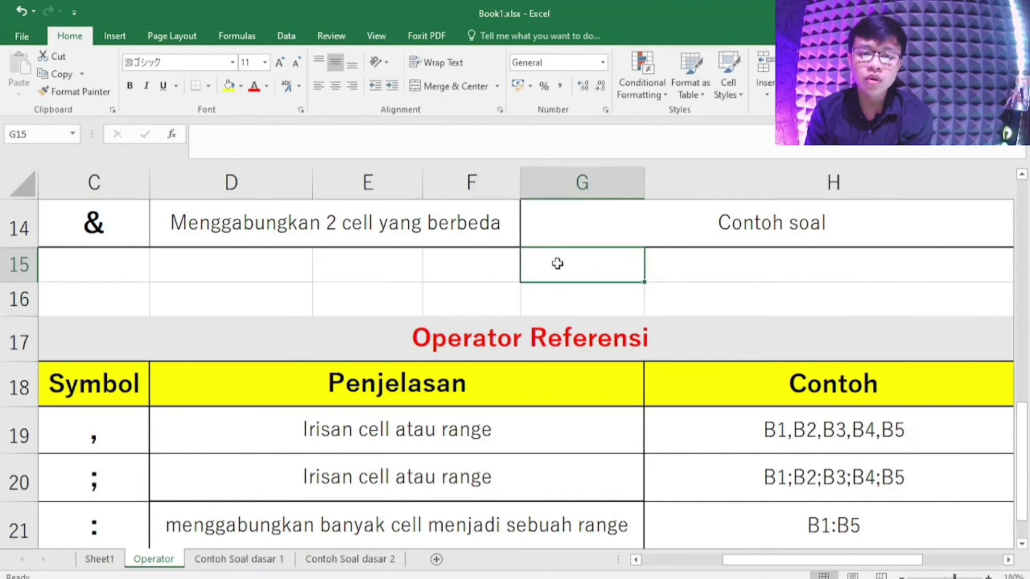
Review cells C15, D15 and F15 and the colon operator in C21, and select cell G15.
{"action": "left_click", "coordinate": [87, 267]}
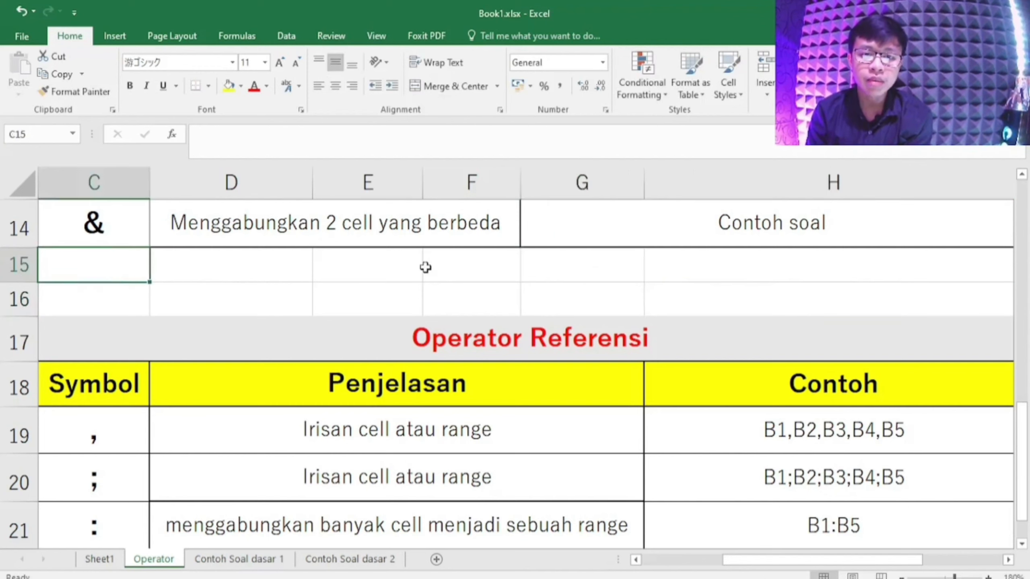
{"action": "left_click", "coordinate": [191, 263]}
{"action": "left_click", "coordinate": [470, 273]}
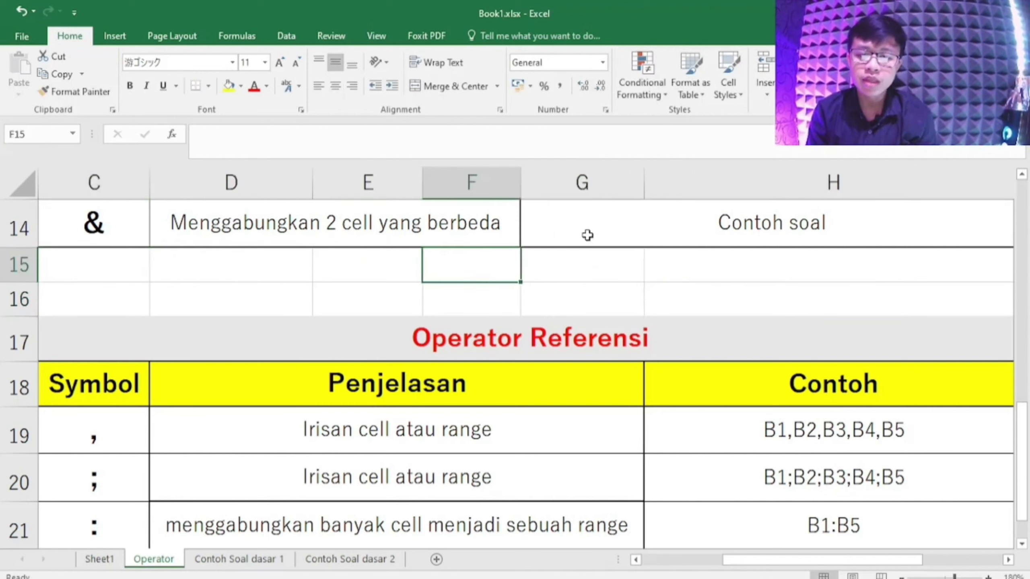
{"action": "left_click", "coordinate": [59, 529]}
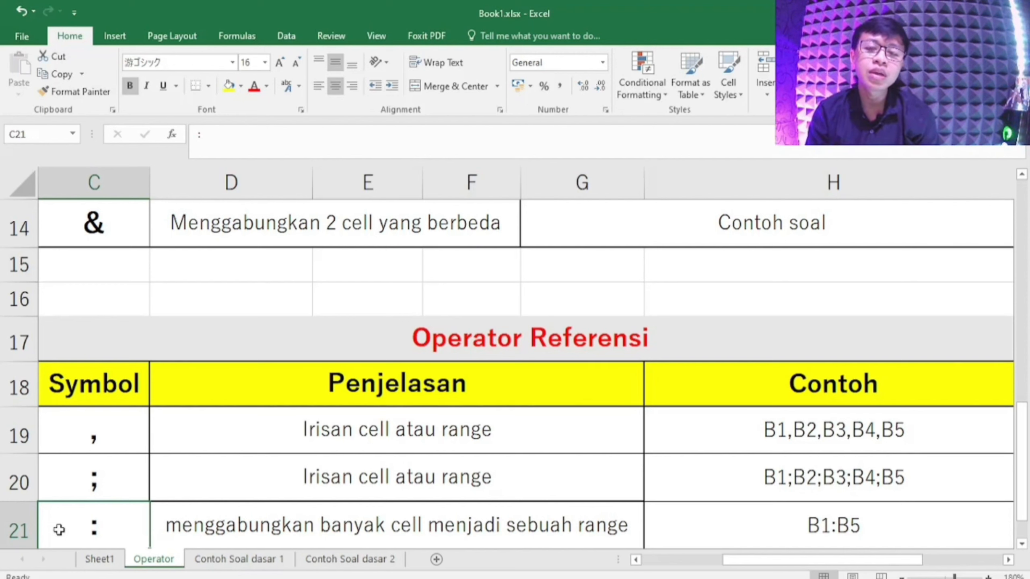
{"action": "left_click", "coordinate": [555, 271]}
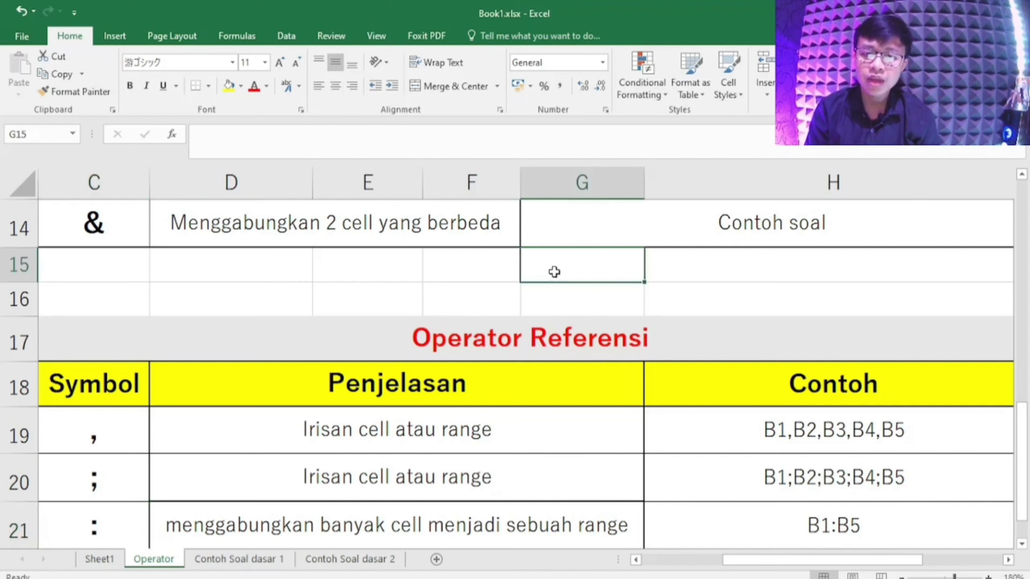
Begin a formula in G15 that lists the references with semicolons, as =c15;d15;.
{"action": "type", "text": "="}
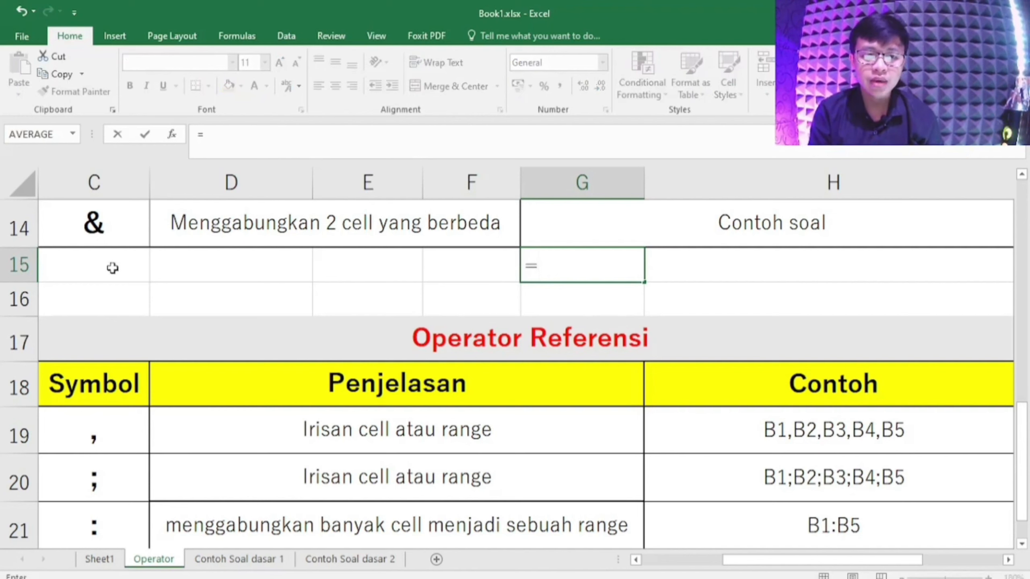
{"action": "type", "text": "c15"}
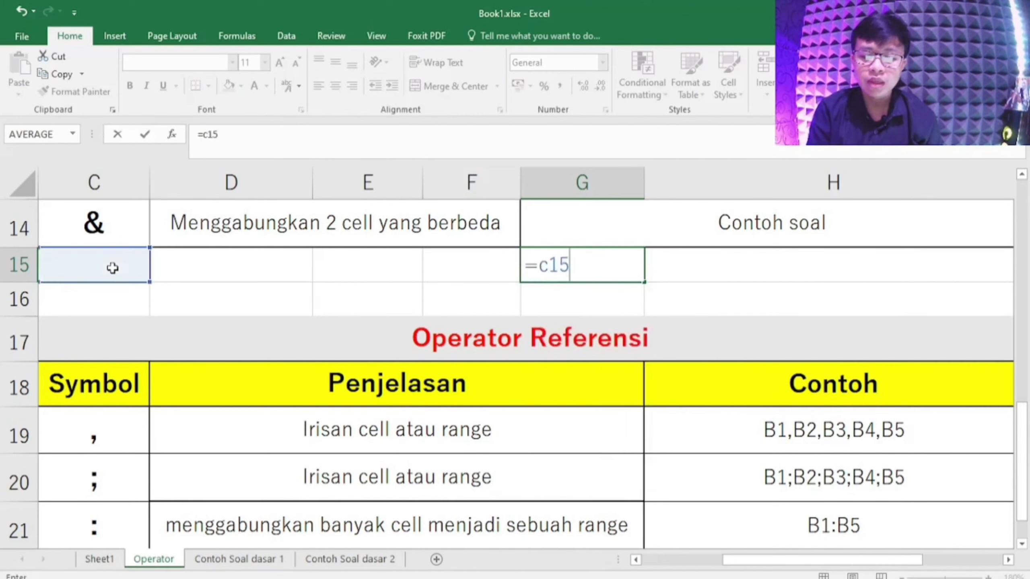
{"action": "type", "text": ";c"}
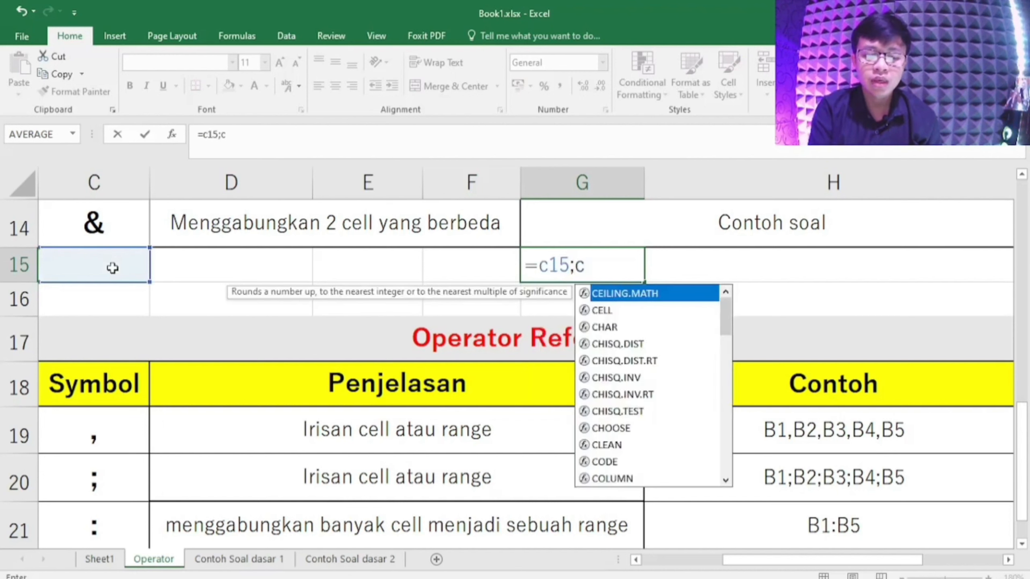
{"action": "key", "text": "BackSpace"}
{"action": "type", "text": "d15"}
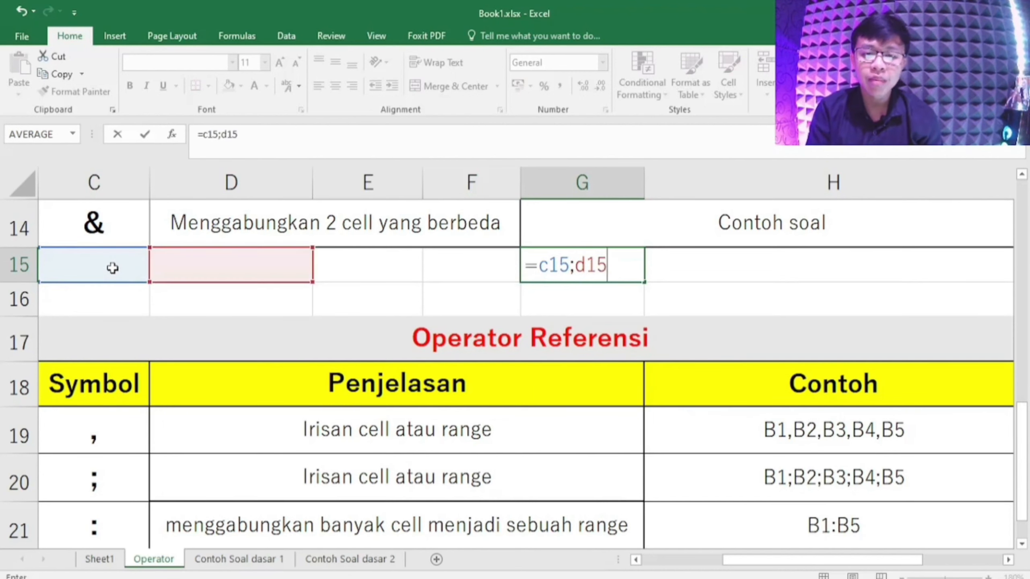
{"action": "type", "text": ";"}
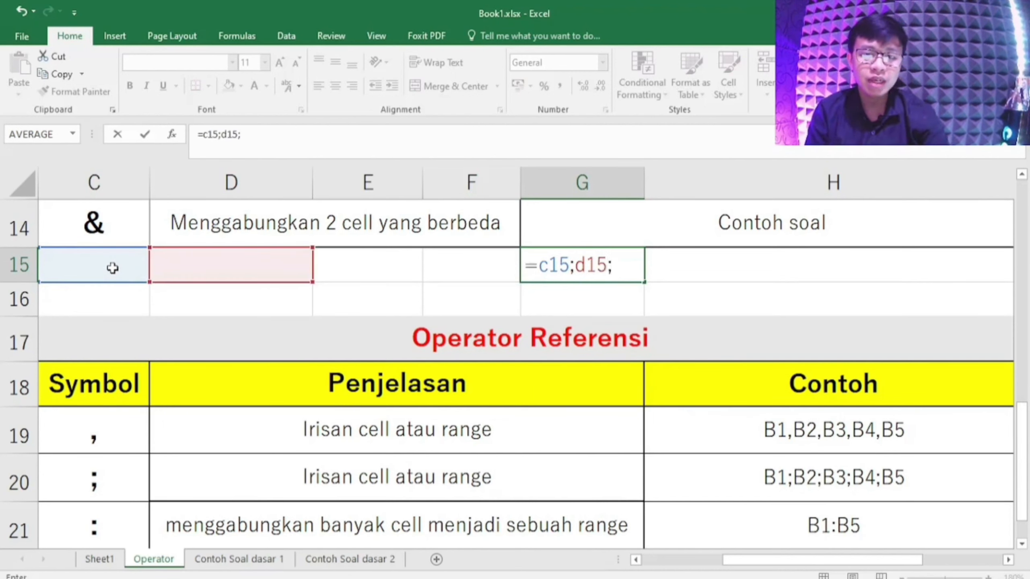
Delete the semicolon-separated references from the G15 formula, keeping only the equals sign.
{"action": "left_click_drag", "start_coordinate": [613, 264], "coordinate": [559, 266]}
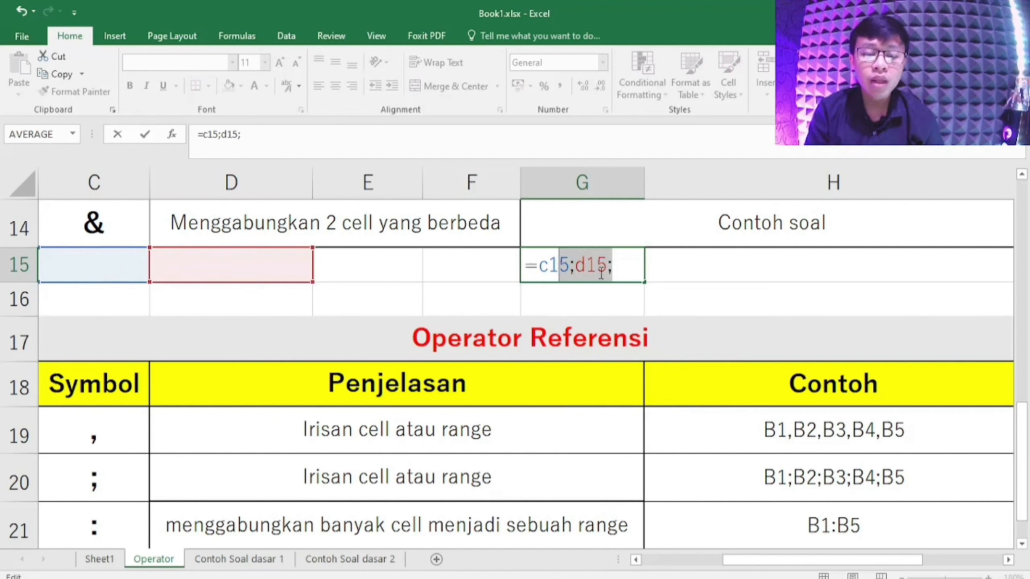
{"action": "key", "text": "BackSpace"}
{"action": "key", "text": "BackSpace"}
{"action": "key", "text": "BackSpace"}
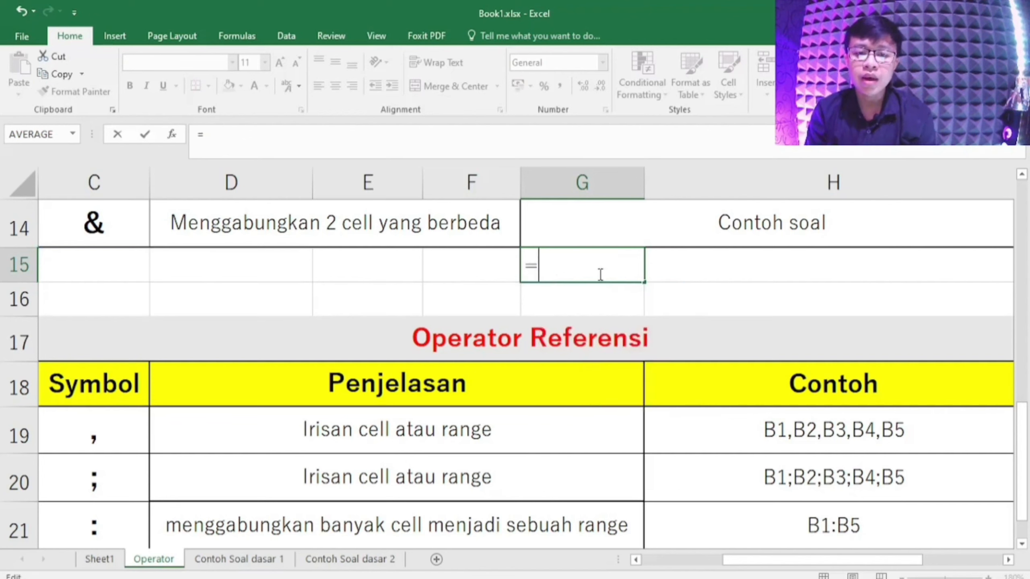
Point the G15 formula at the individual cells from C15 through F15 in turn, ending on C15.
{"action": "left_click", "coordinate": [107, 262]}
{"action": "left_click", "coordinate": [286, 265]}
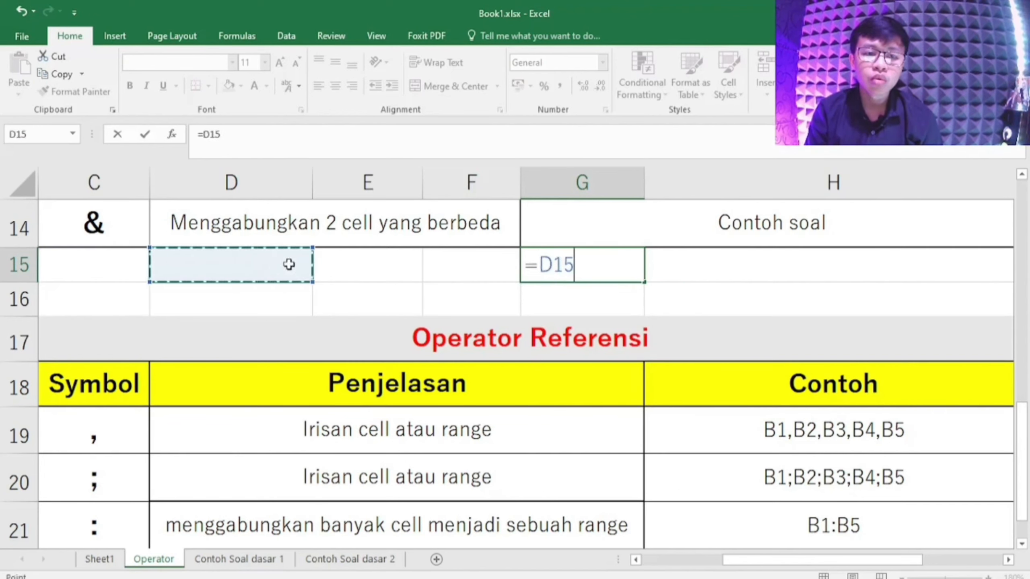
{"action": "left_click", "coordinate": [359, 264]}
{"action": "left_click", "coordinate": [466, 265]}
{"action": "left_click", "coordinate": [277, 265]}
{"action": "left_click", "coordinate": [94, 264]}
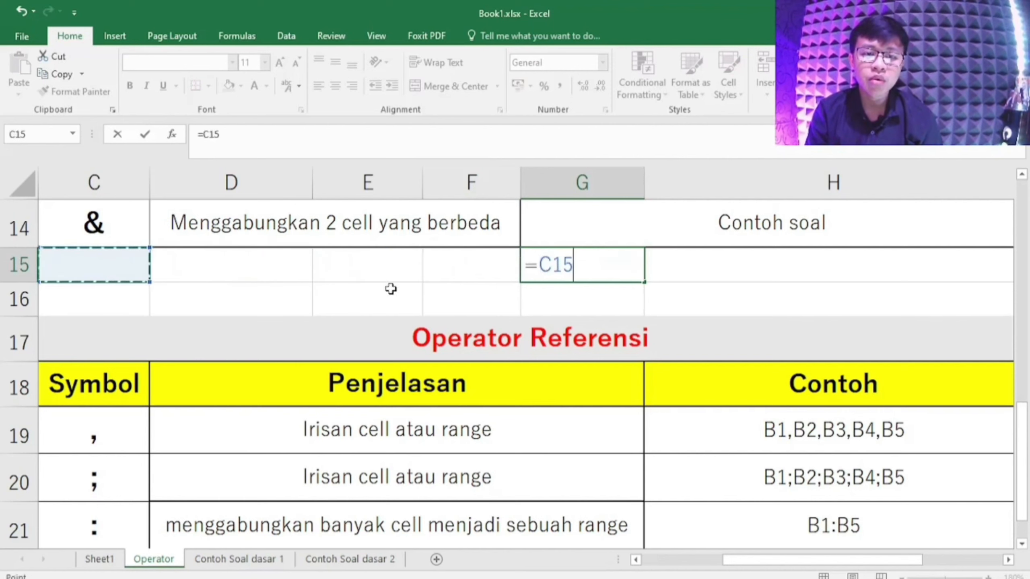
{"action": "left_click", "coordinate": [389, 265]}
{"action": "left_click", "coordinate": [454, 260]}
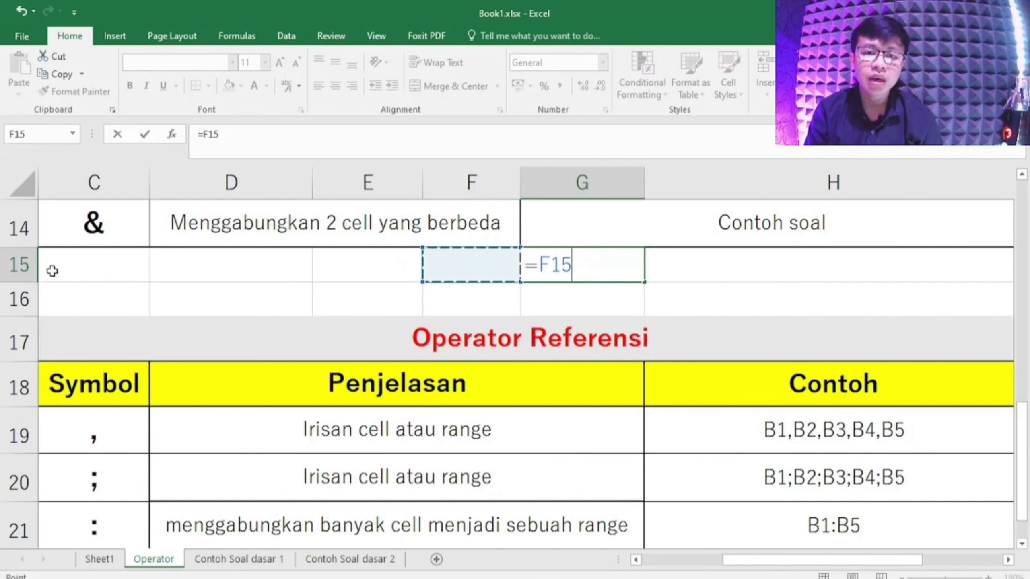
{"action": "left_click", "coordinate": [38, 272]}
{"action": "left_click", "coordinate": [83, 271]}
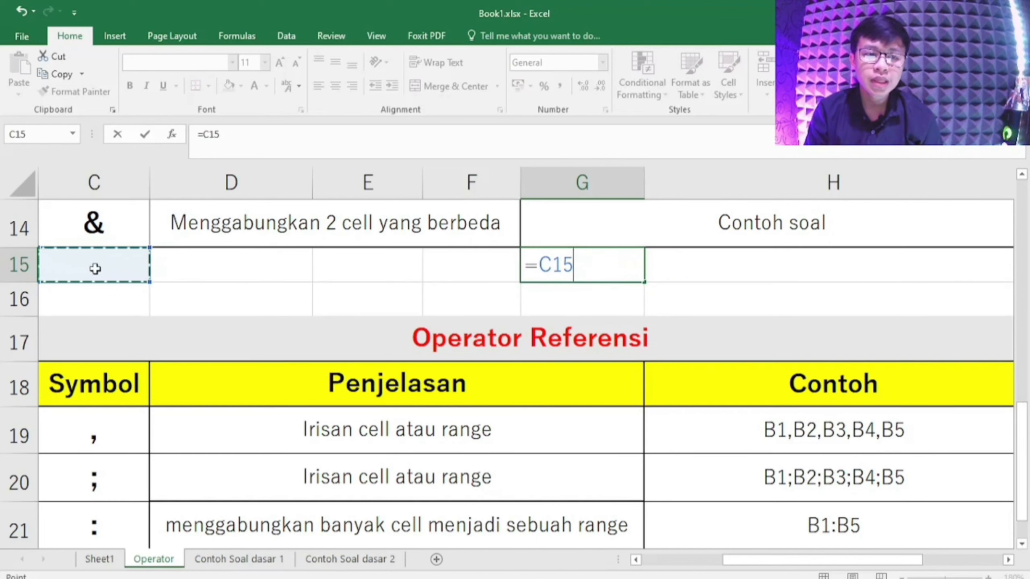
Replace the reference in the G15 formula with a colon range from C15 to F15, making it =c15:f15.
{"action": "key", "text": "BackSpace"}
{"action": "key", "text": "BackSpace"}
{"action": "key", "text": "BackSpace"}
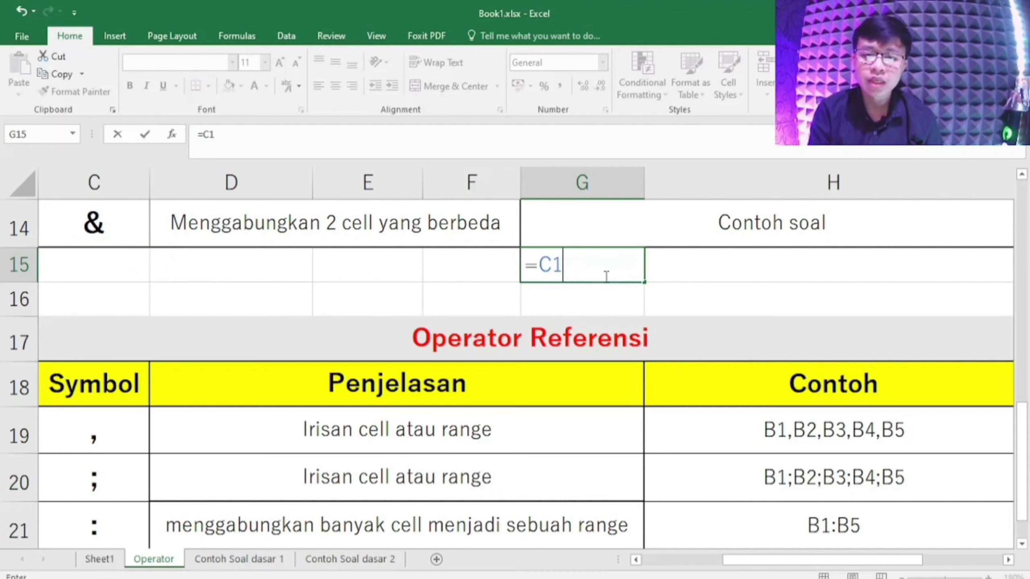
{"action": "type", "text": "c15"}
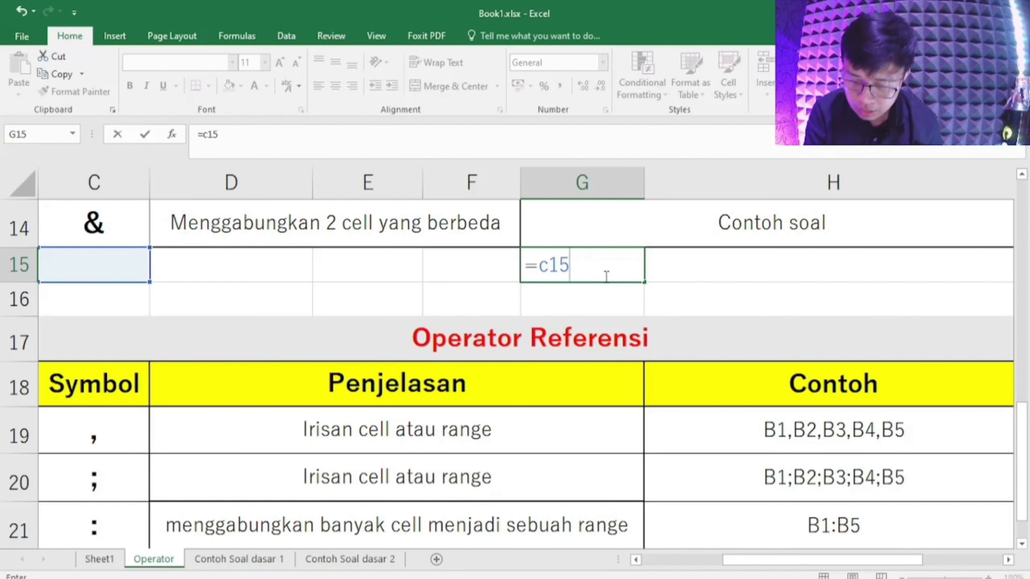
{"action": "type", "text": ":"}
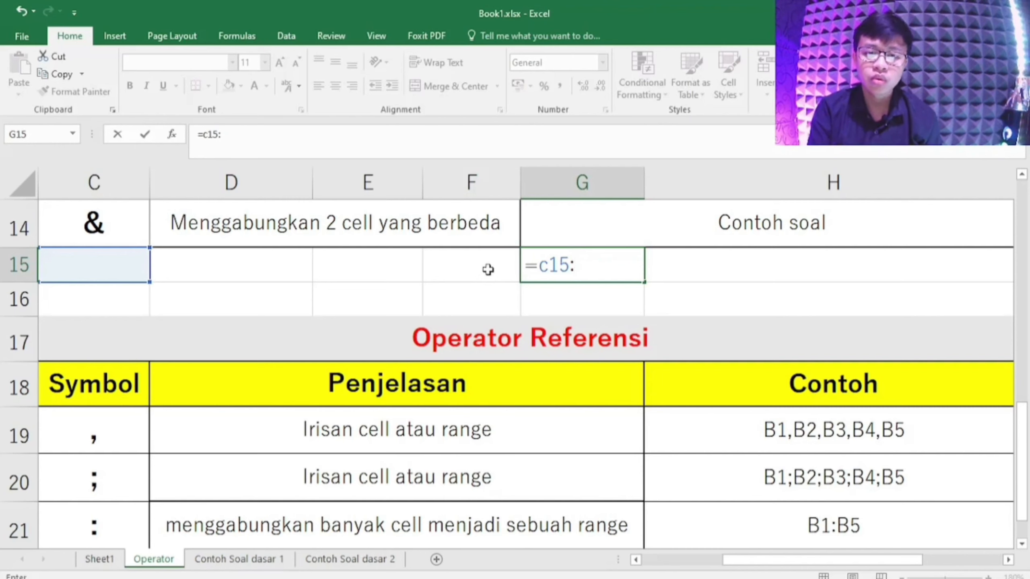
{"action": "type", "text": "f15"}
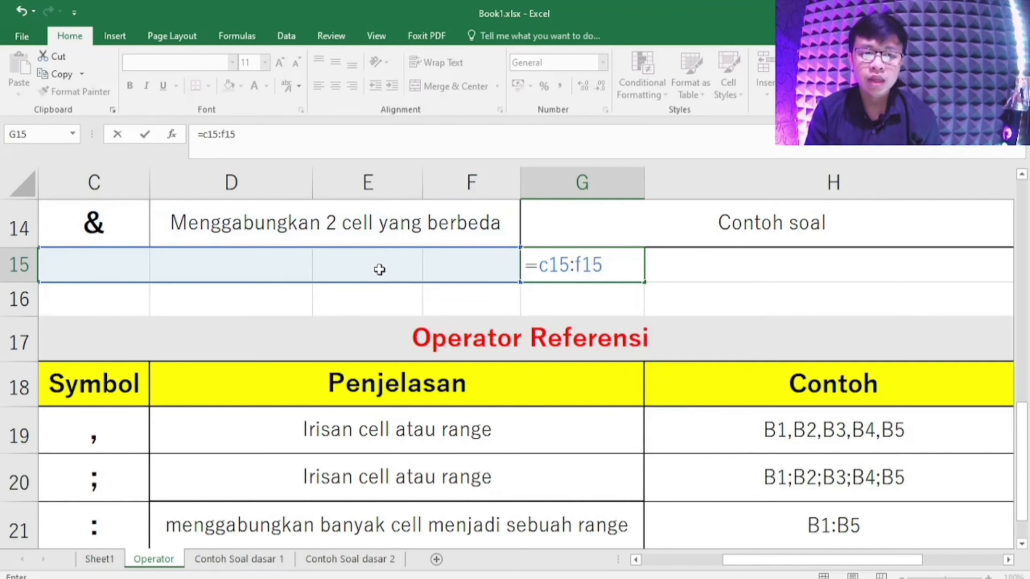